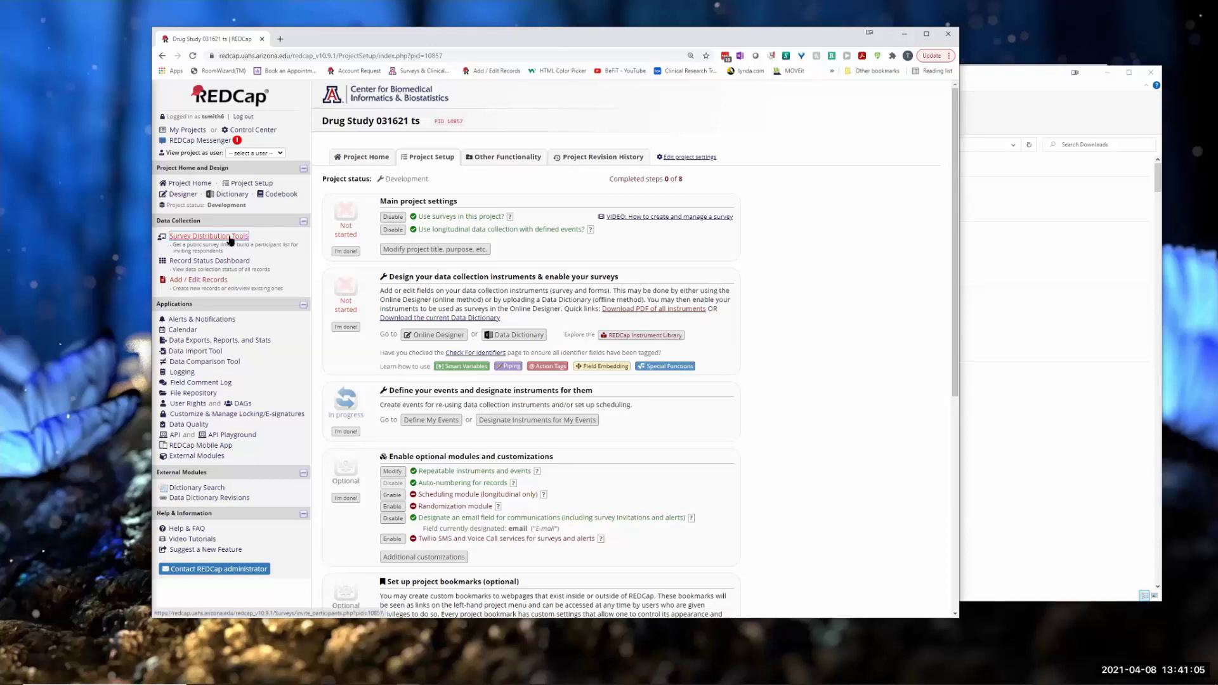
Open the Screening Form's survey settings in the Online Designer and set its status to Survey Offline
left_click(182, 194)
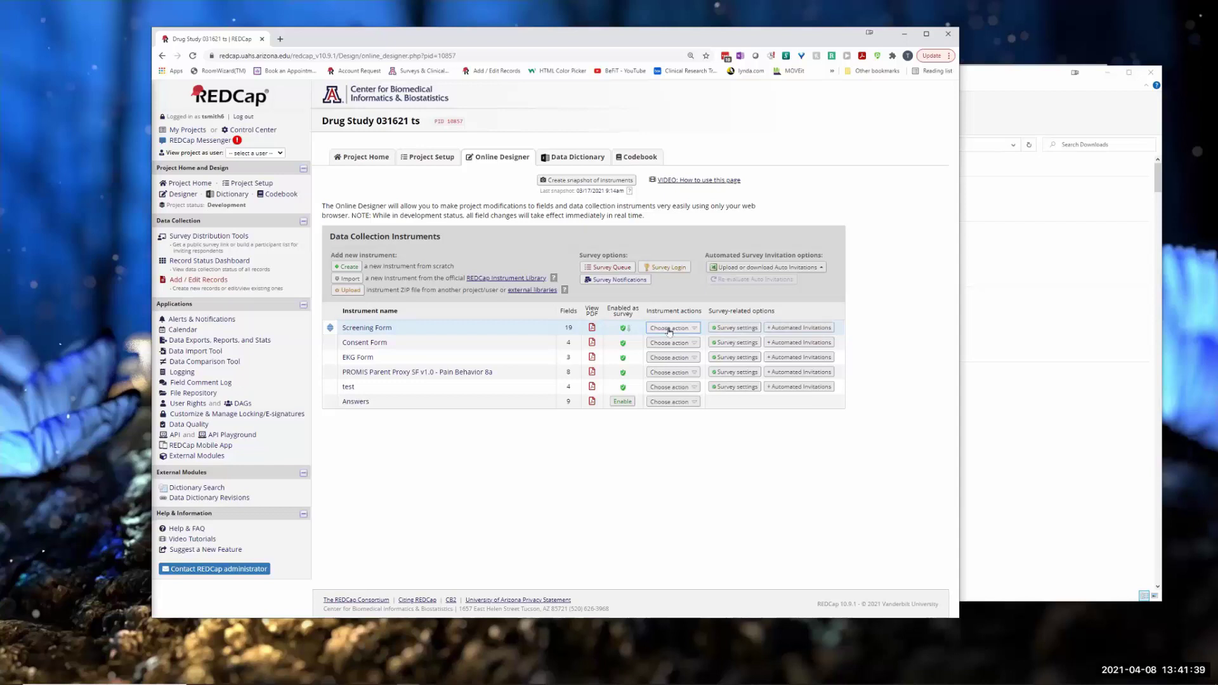
left_click(737, 328)
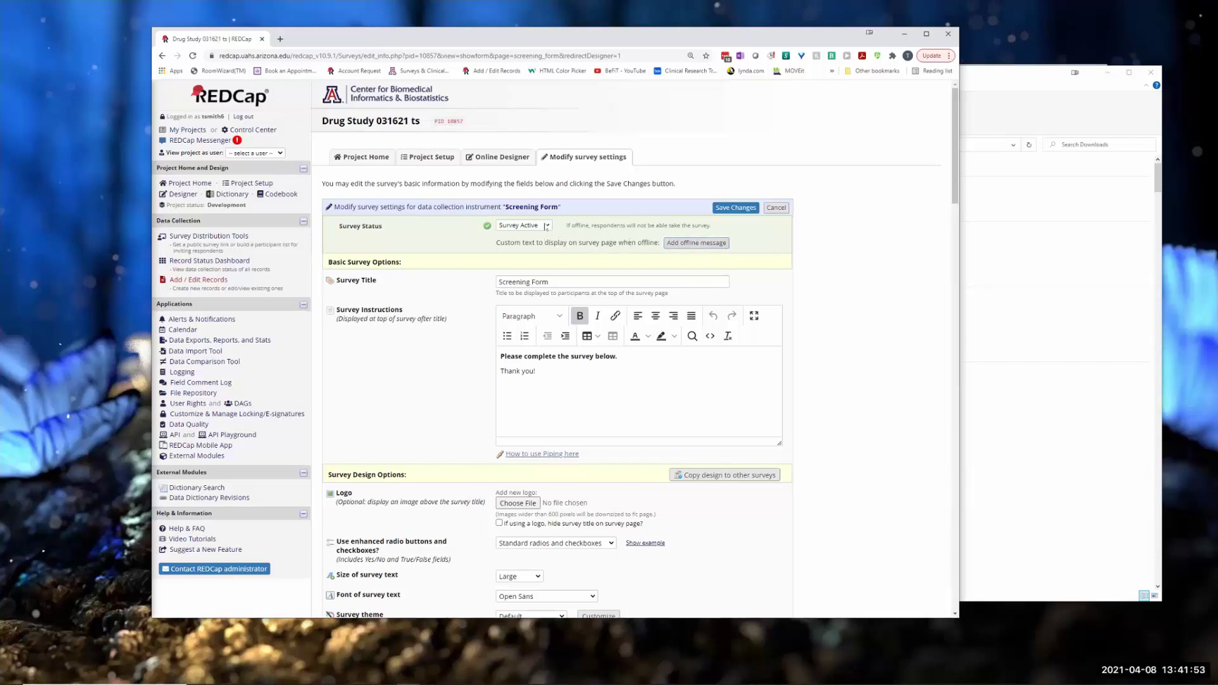
left_click(548, 227)
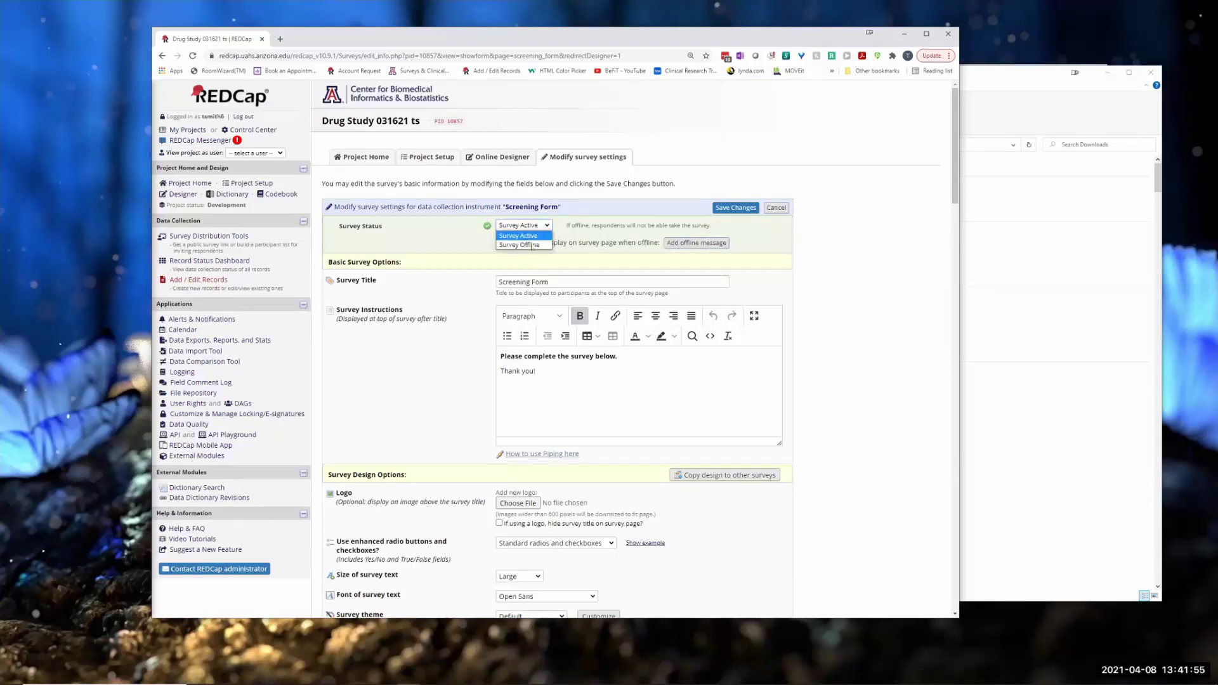
left_click(532, 245)
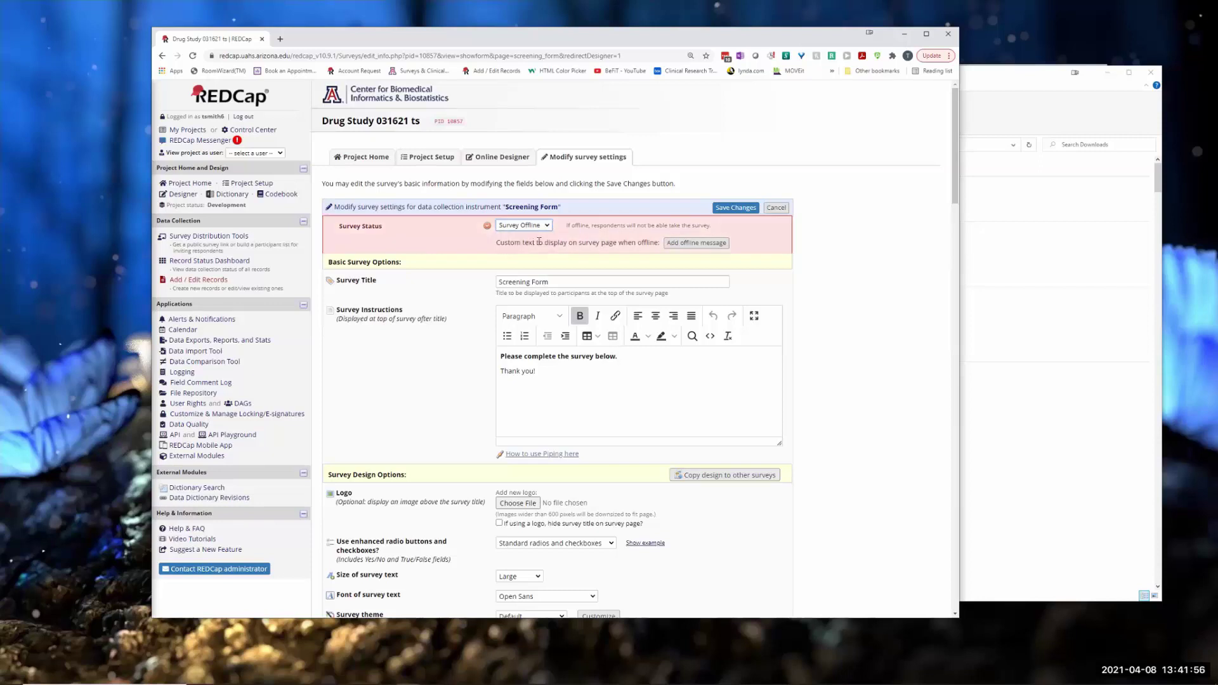
Add the offline message "Survey temporarily down. Will be back up tomorrow." and save the survey settings
left_click(692, 245)
left_click(522, 302)
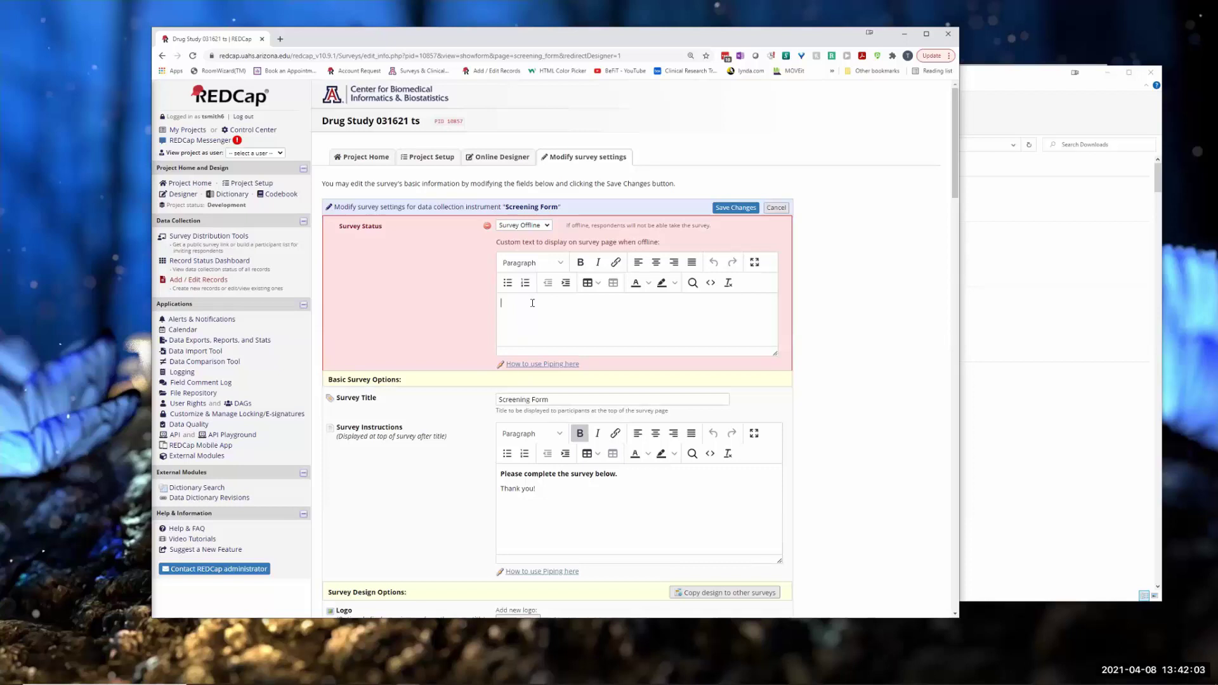
type("Survey temporarily down. Will be back up tomorrow.")
left_click(736, 207)
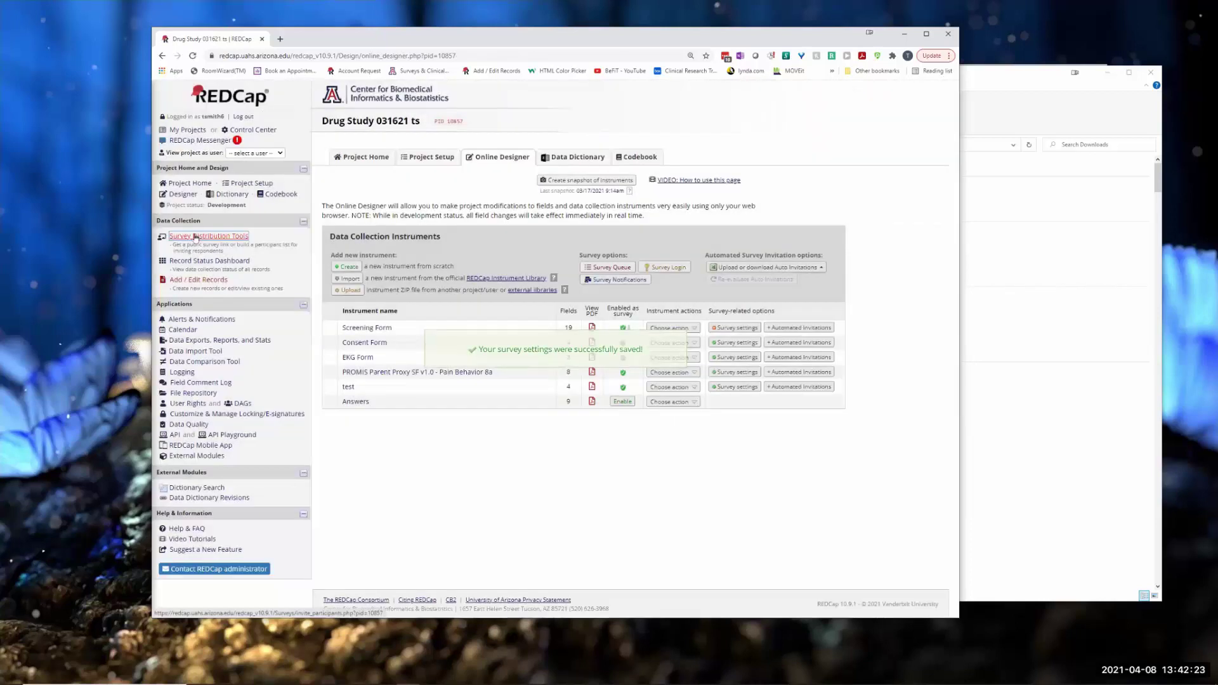
Open the public survey from Survey Distribution Tools to check its offline message, and return to the project
left_click(196, 237)
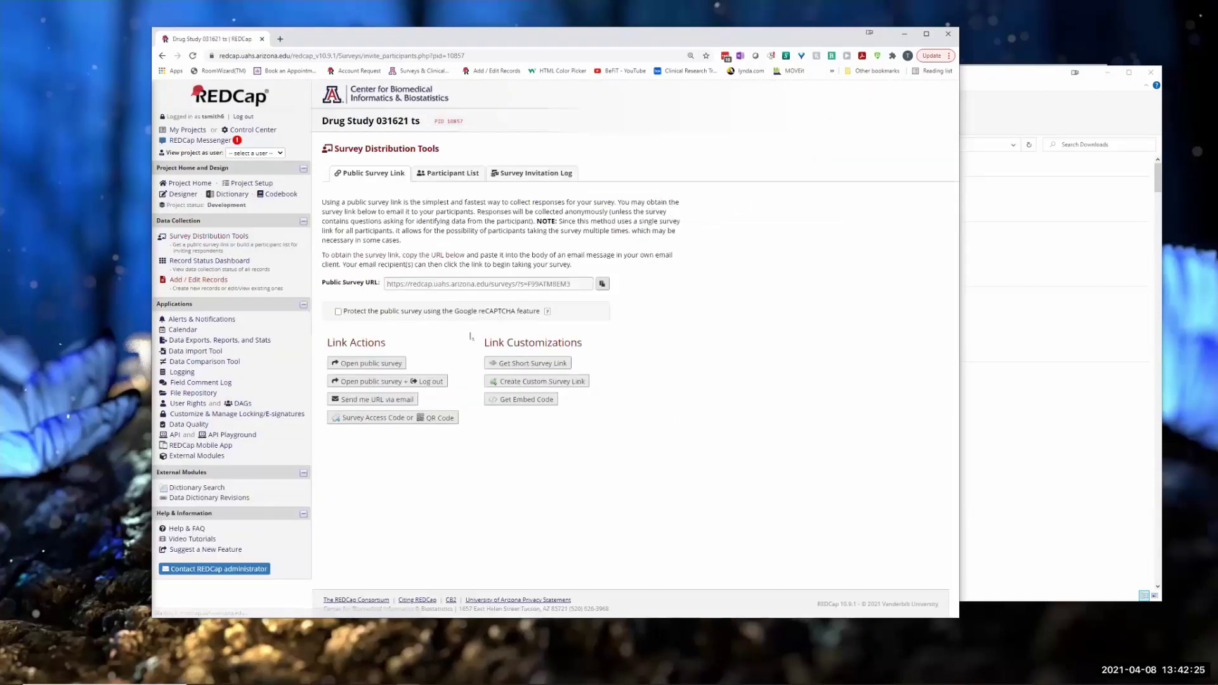
left_click(372, 363)
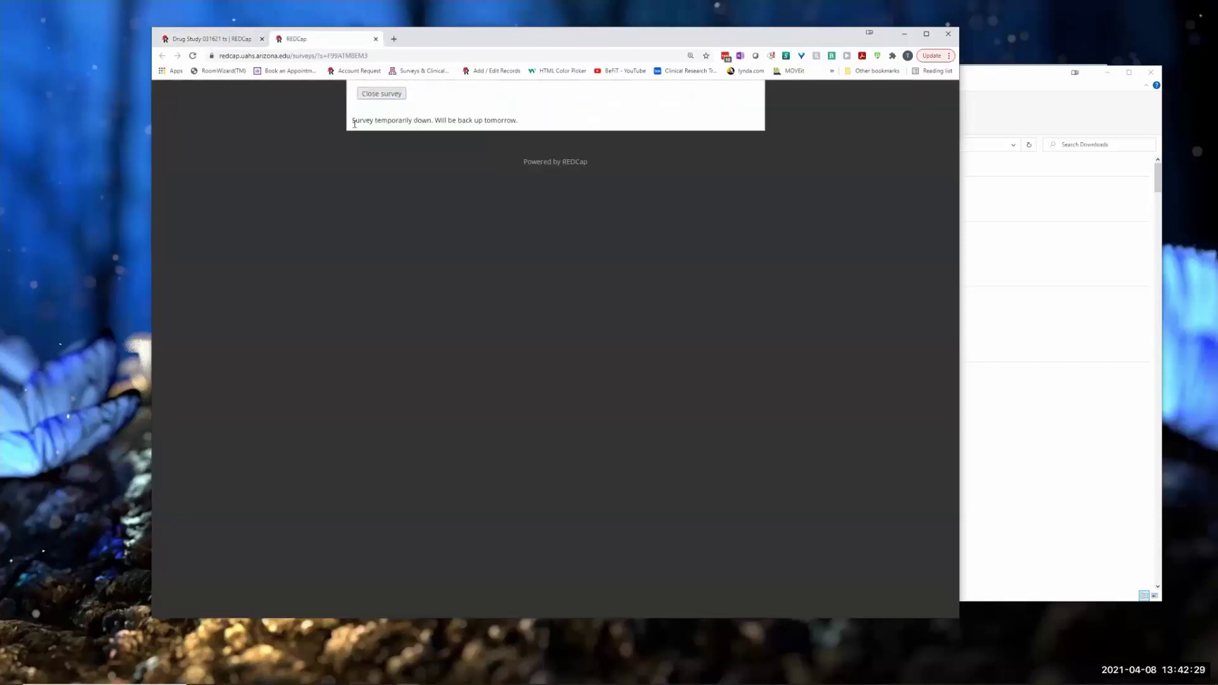
mouse_move(354, 122)
left_mouse_down()
mouse_move(569, 134)
mouse_move(577, 162)
mouse_move(349, 129)
left_mouse_up()
left_click(241, 39)
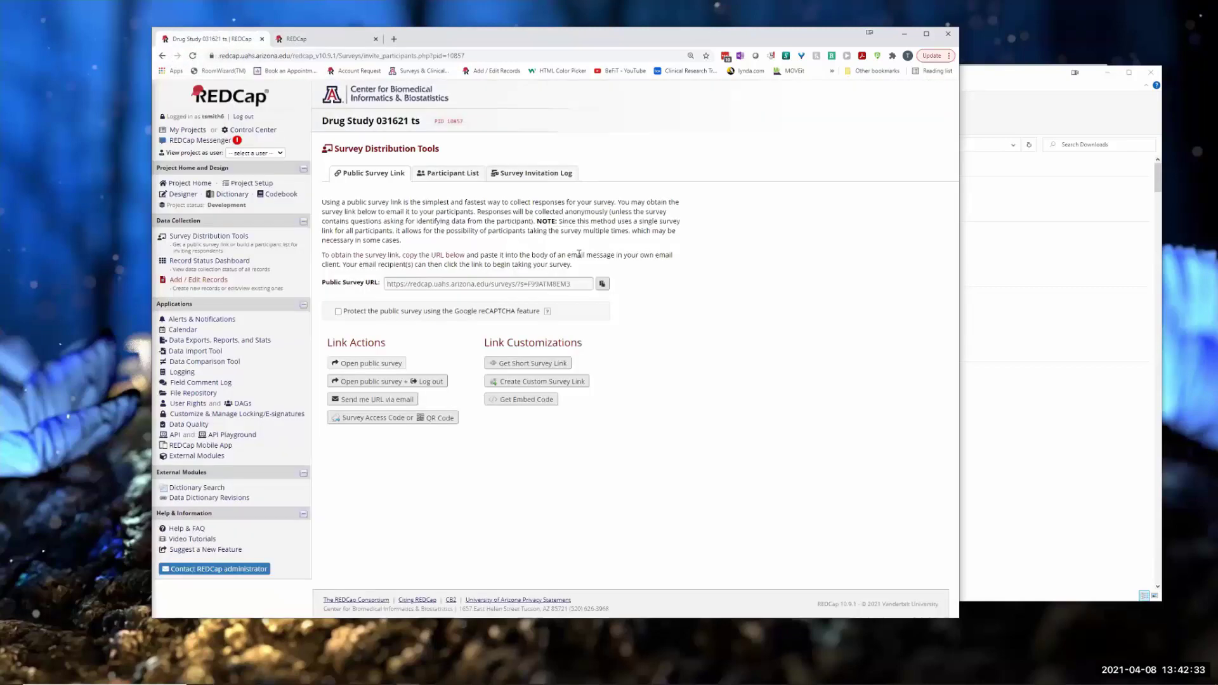
Reopen the Screening Form's survey settings, and review and close the offline public survey page
left_click(184, 195)
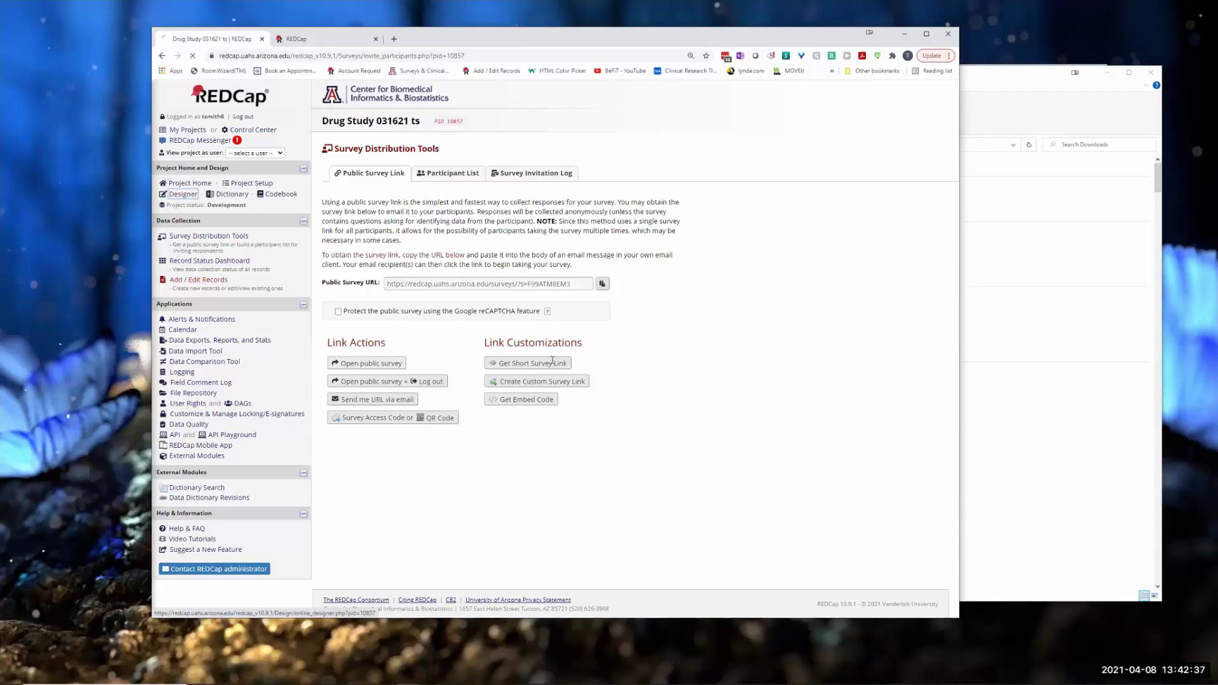
left_click(735, 328)
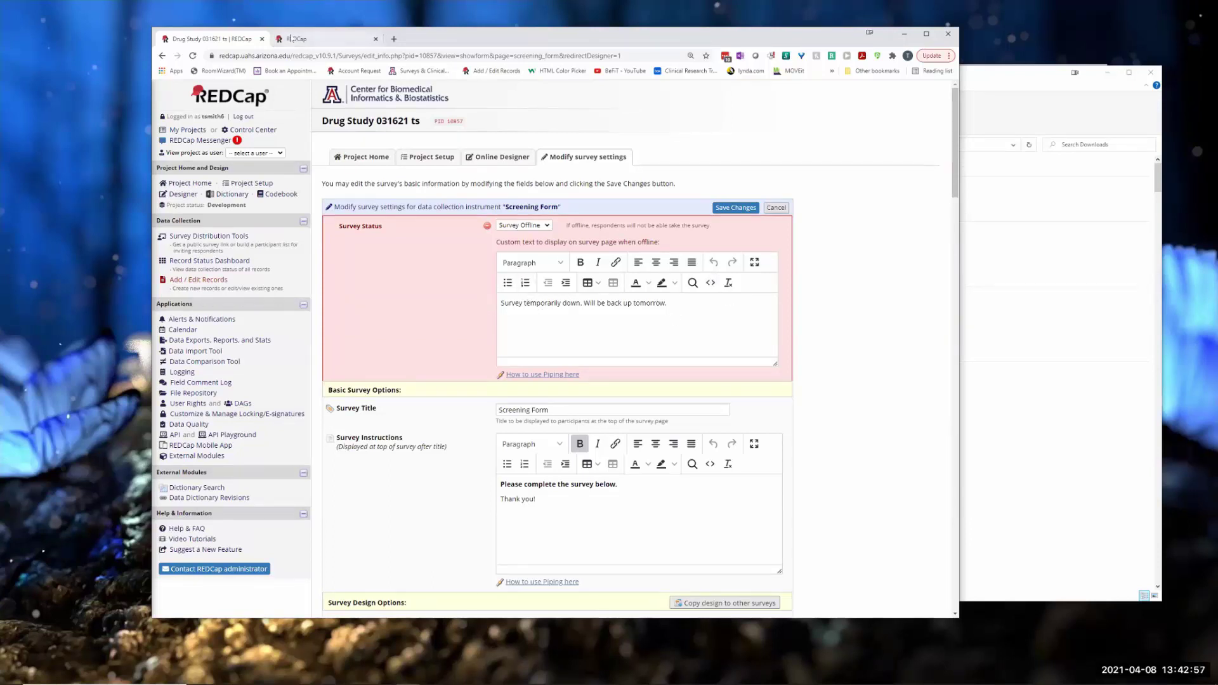
left_click(327, 38)
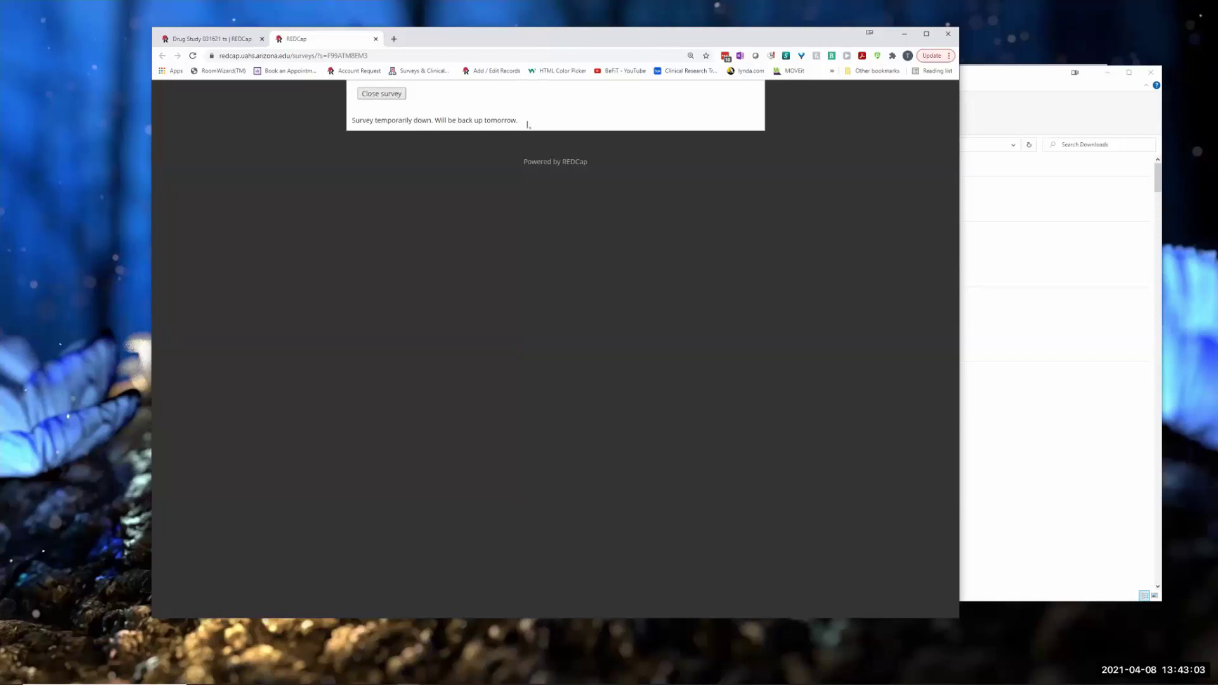
left_click(378, 93)
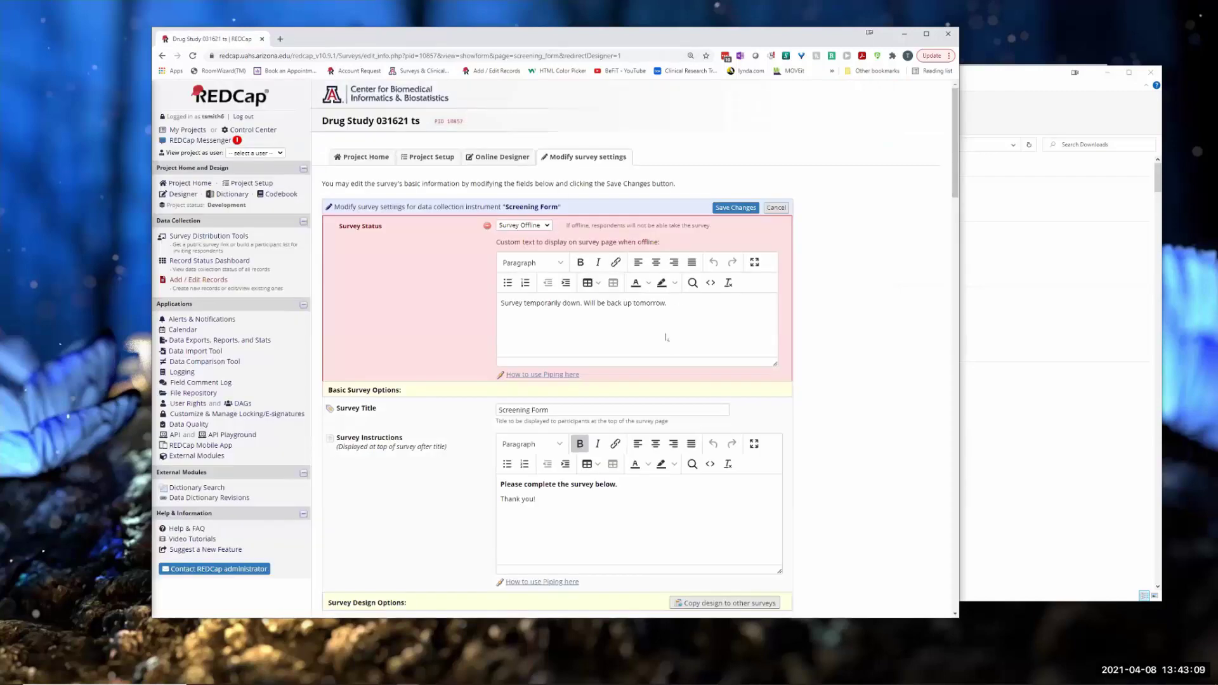
Set the Screening Form's survey status back to Survey Active and save the changes
left_click(545, 225)
left_click(522, 235)
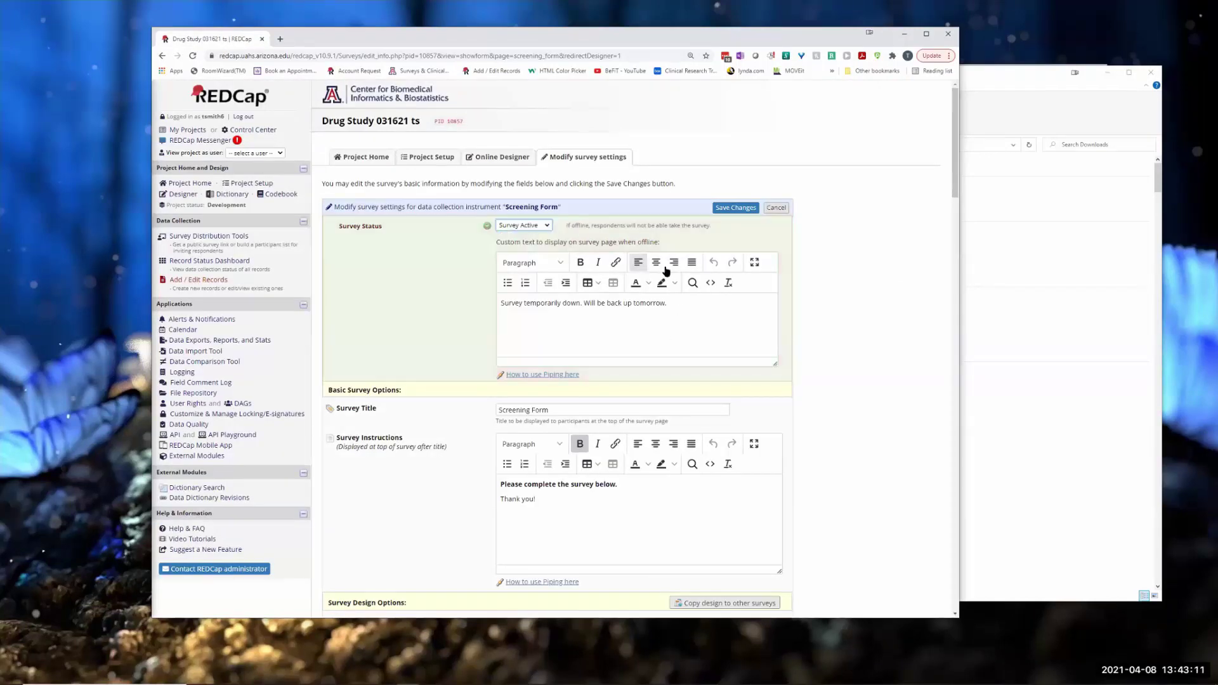
left_click(734, 208)
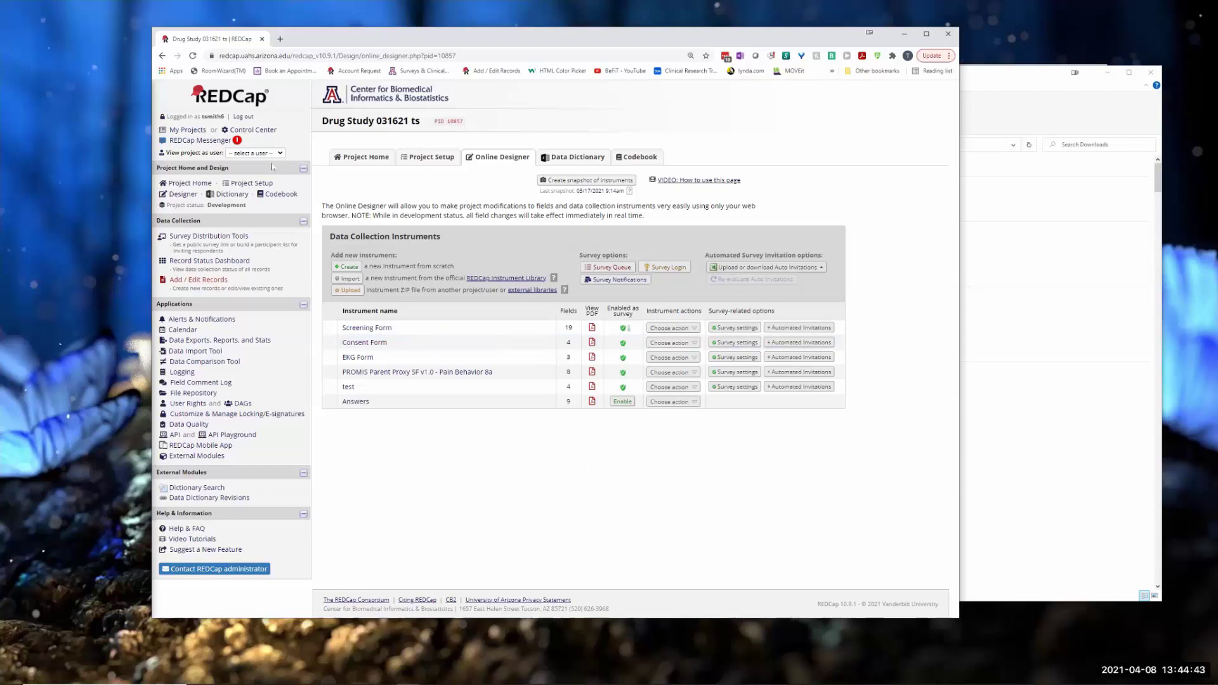
Open the list of own projects and examine the REDCap version and installation date in the notice
left_click(188, 131)
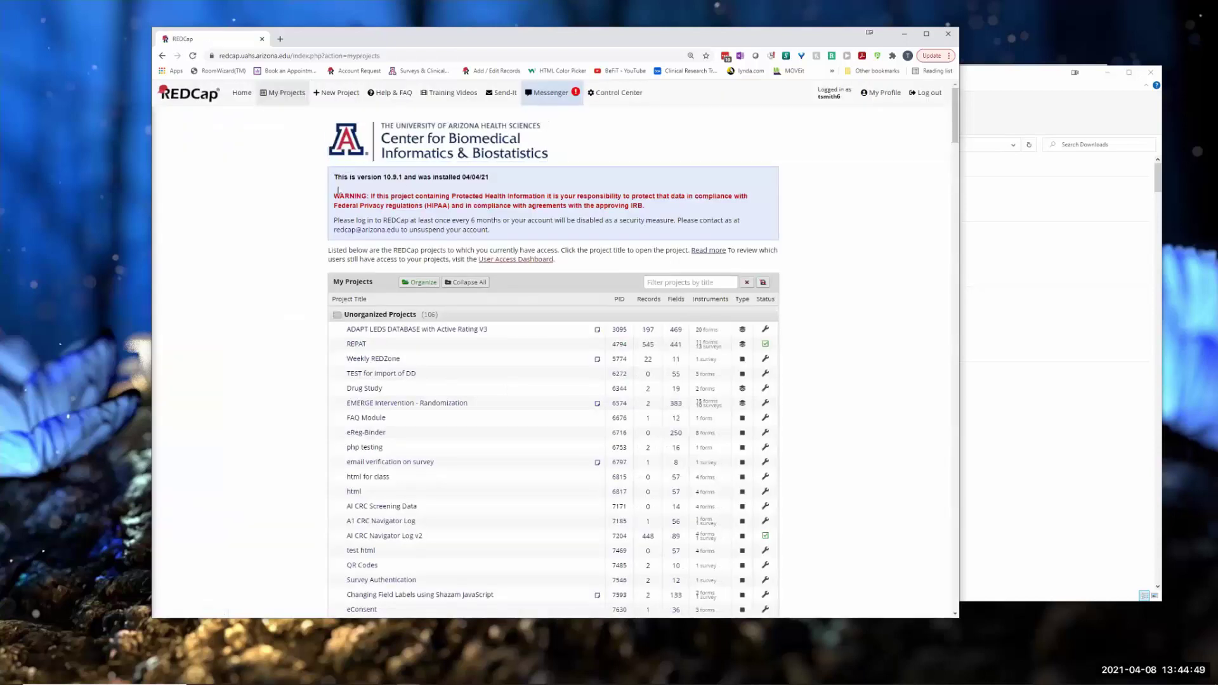
left_click_drag(335, 179, 397, 175)
left_click(398, 177)
left_click_drag(398, 176, 401, 176)
Open the System Notifications in REDCap Messenger and read the announcement about new survey features
left_click(546, 94)
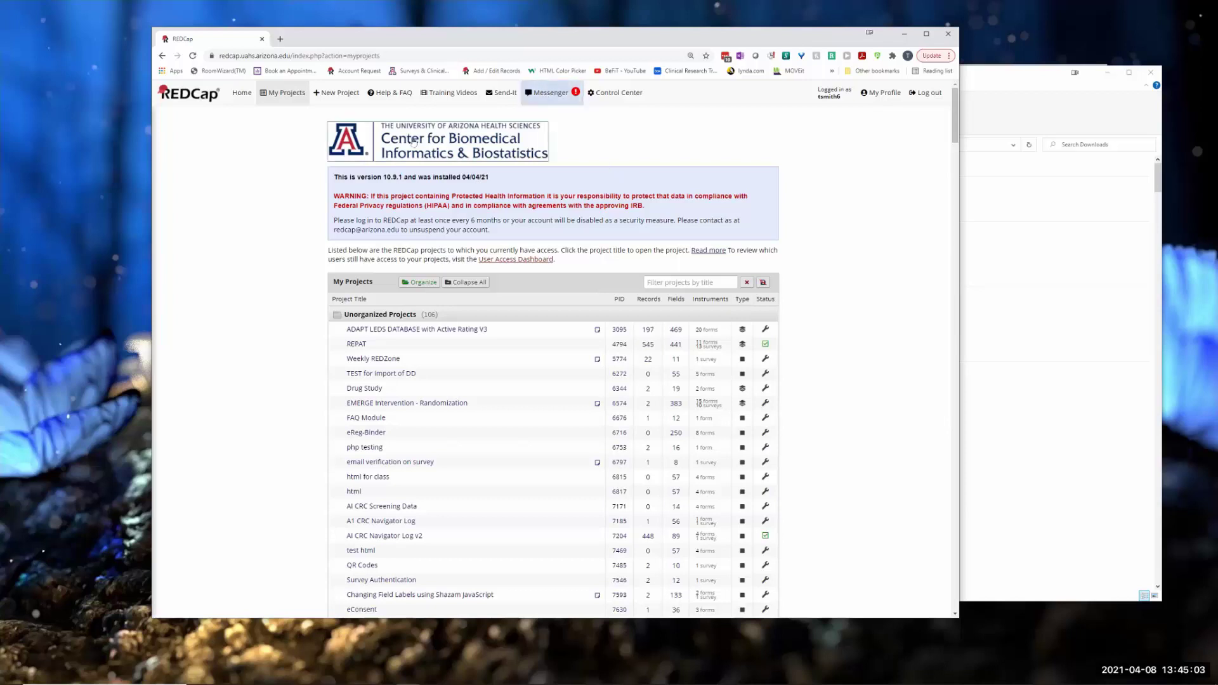
left_click(193, 158)
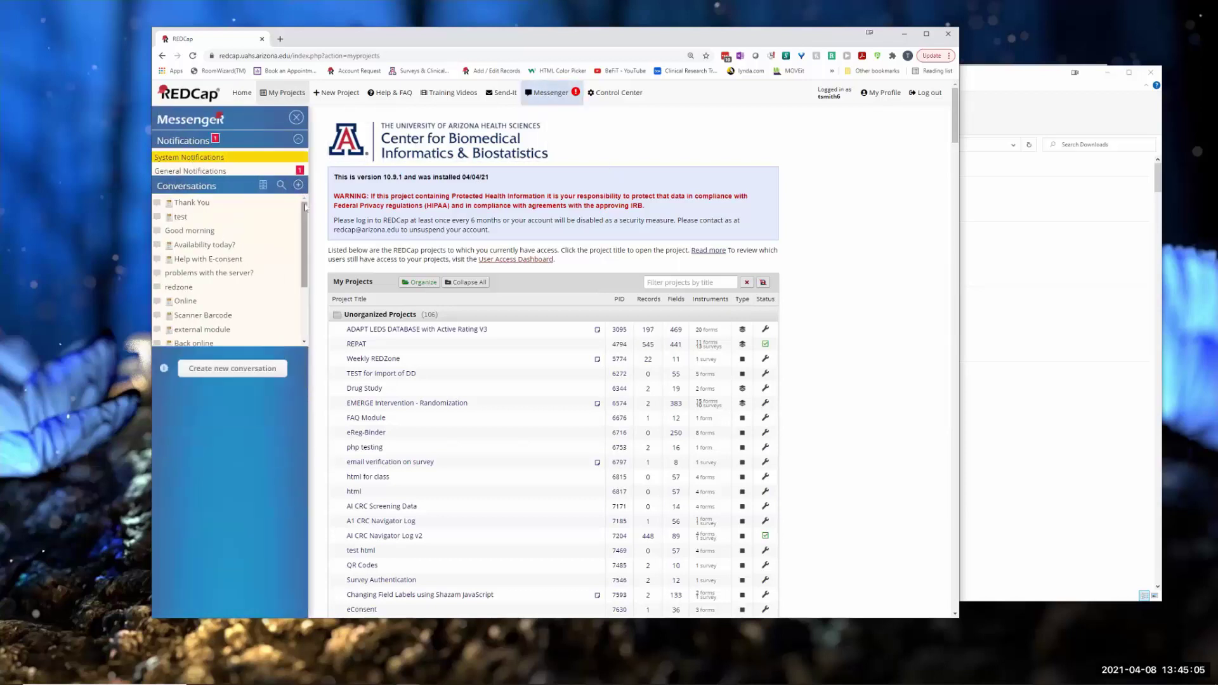
scroll(243, 307, "down", 3)
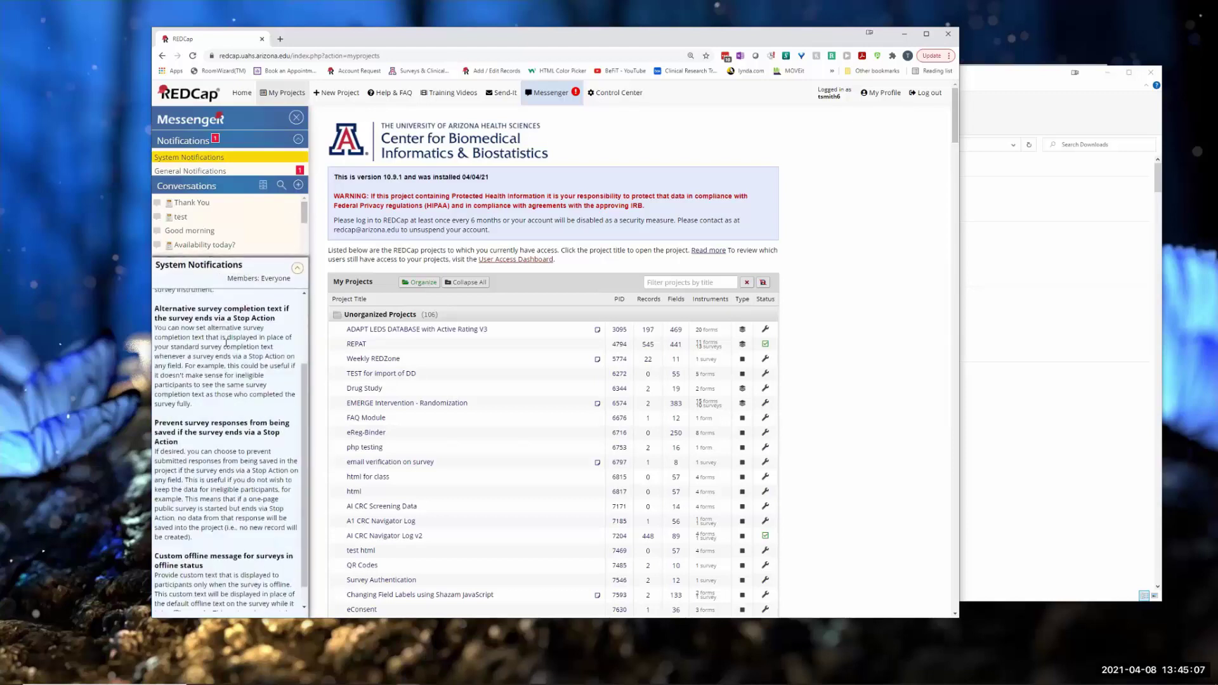
scroll(225, 343, "down", 5)
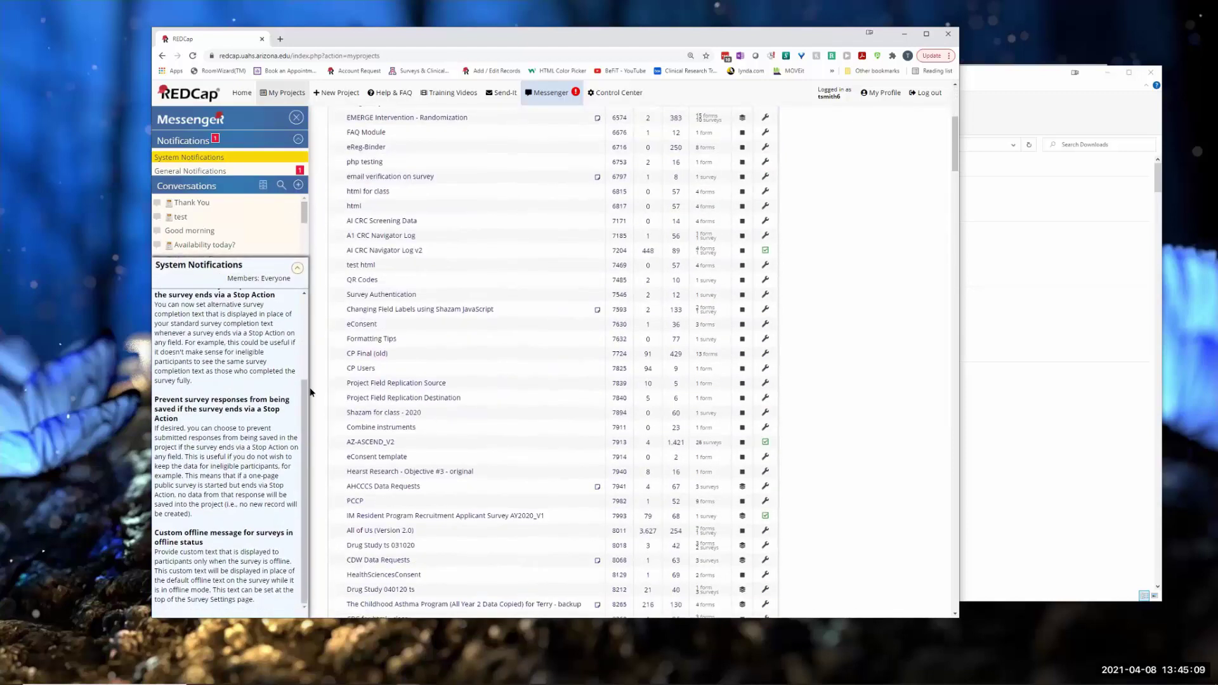
key("ctrl+a")
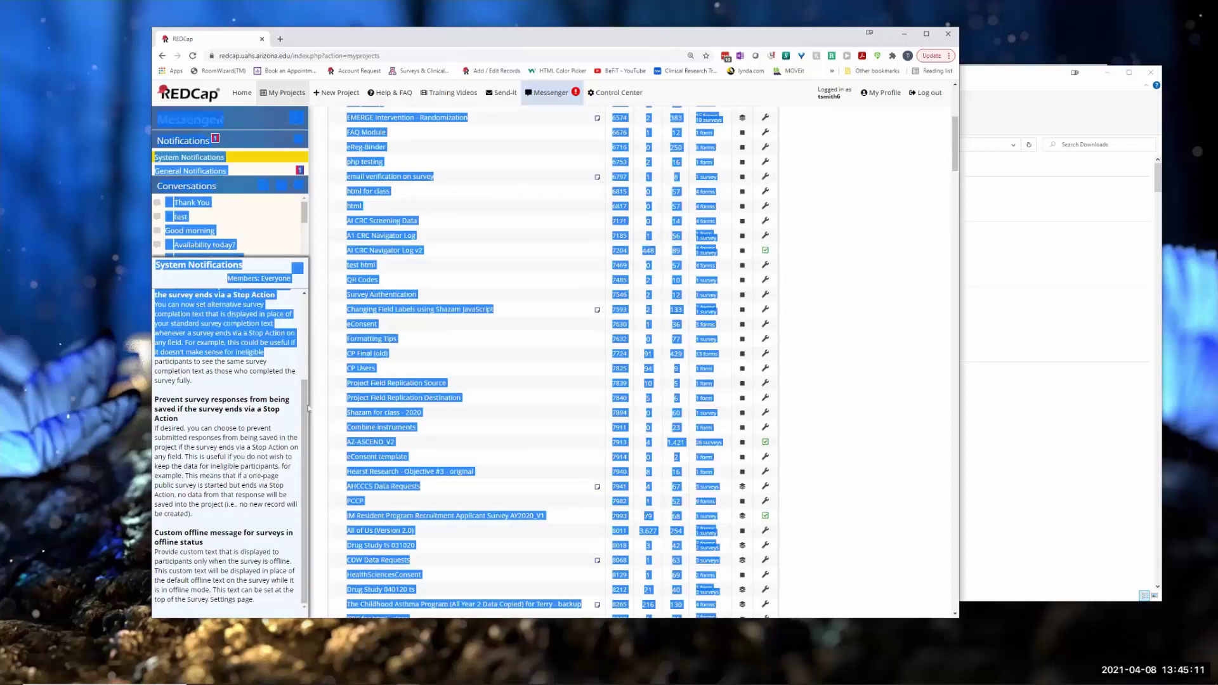
left_click(261, 391)
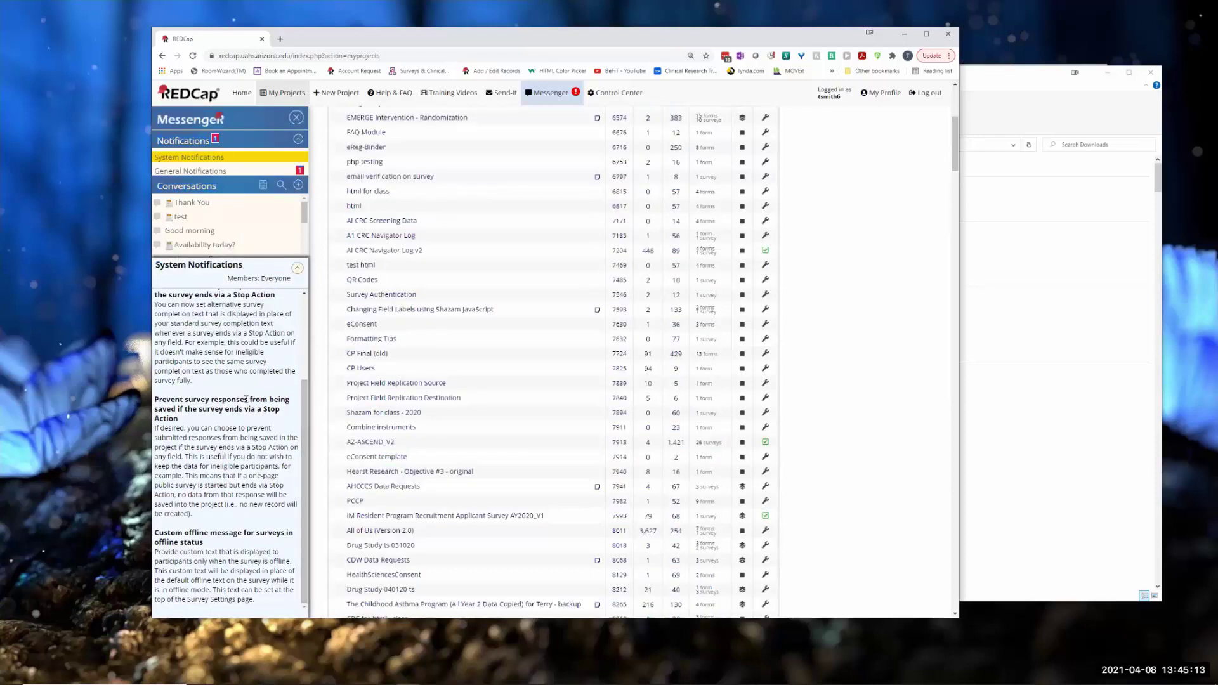
scroll(246, 400, "down", 1)
scroll(235, 381, "up", 2)
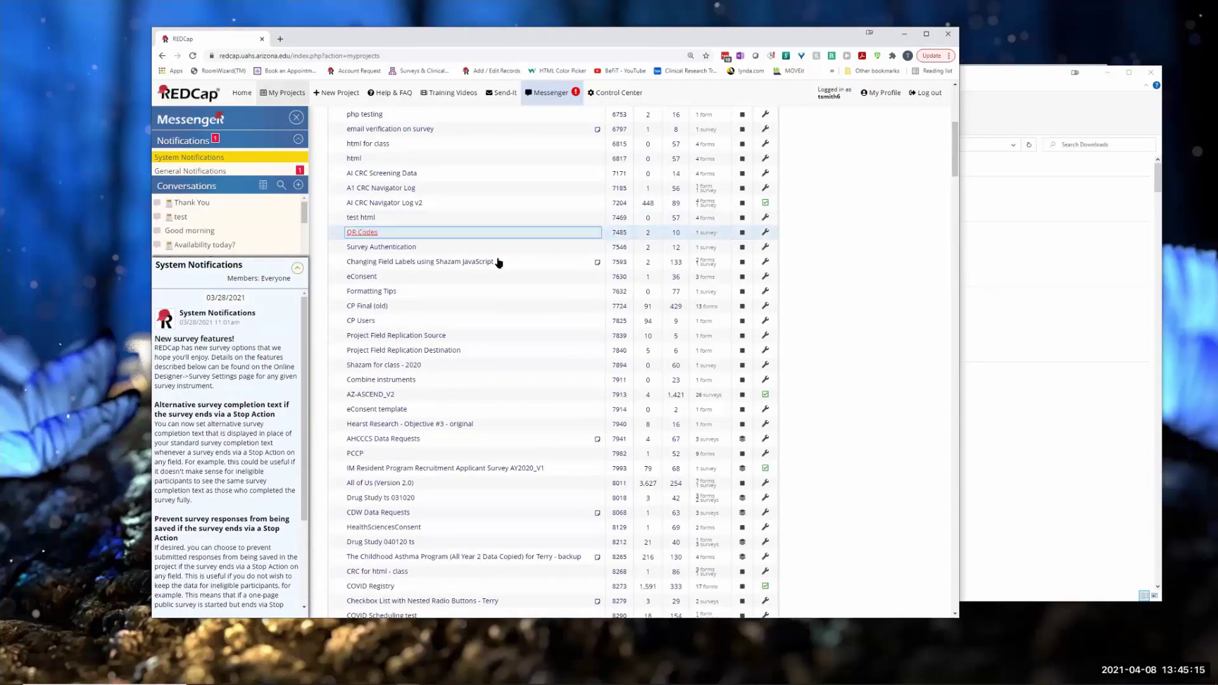
Return to the notice above the project list and highlight part of the REDCap version number
scroll(323, 244, "up", 1)
scroll(321, 244, "up", 4)
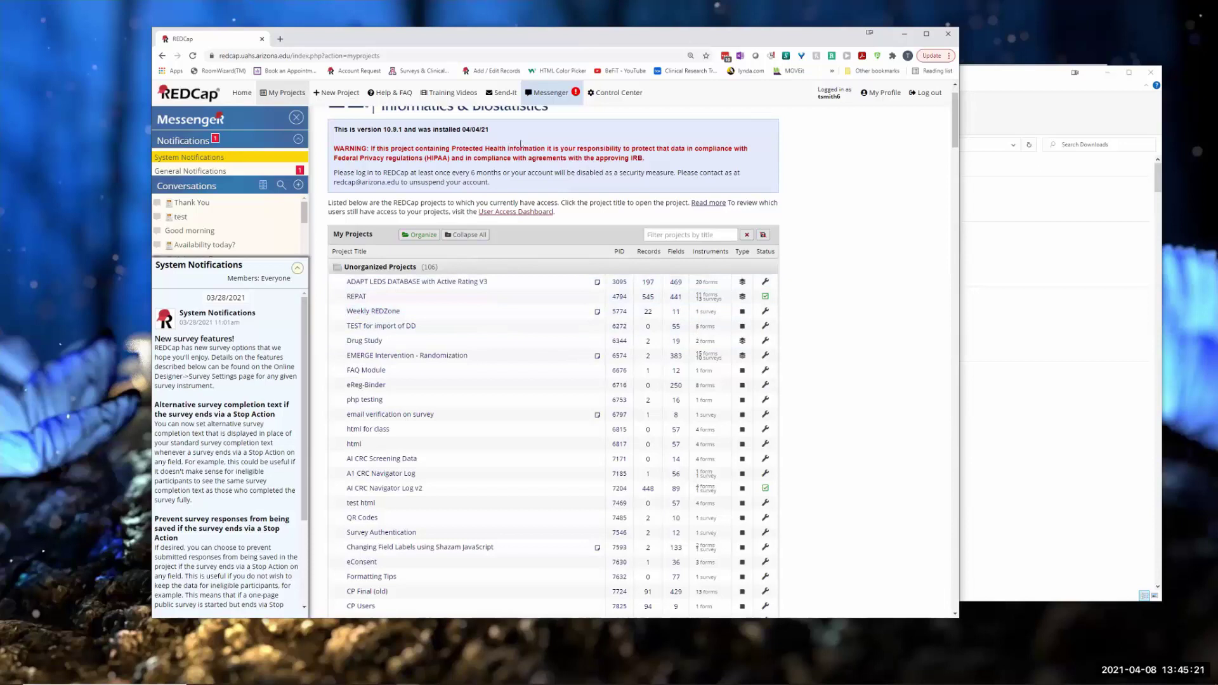
scroll(493, 166, "up", 2)
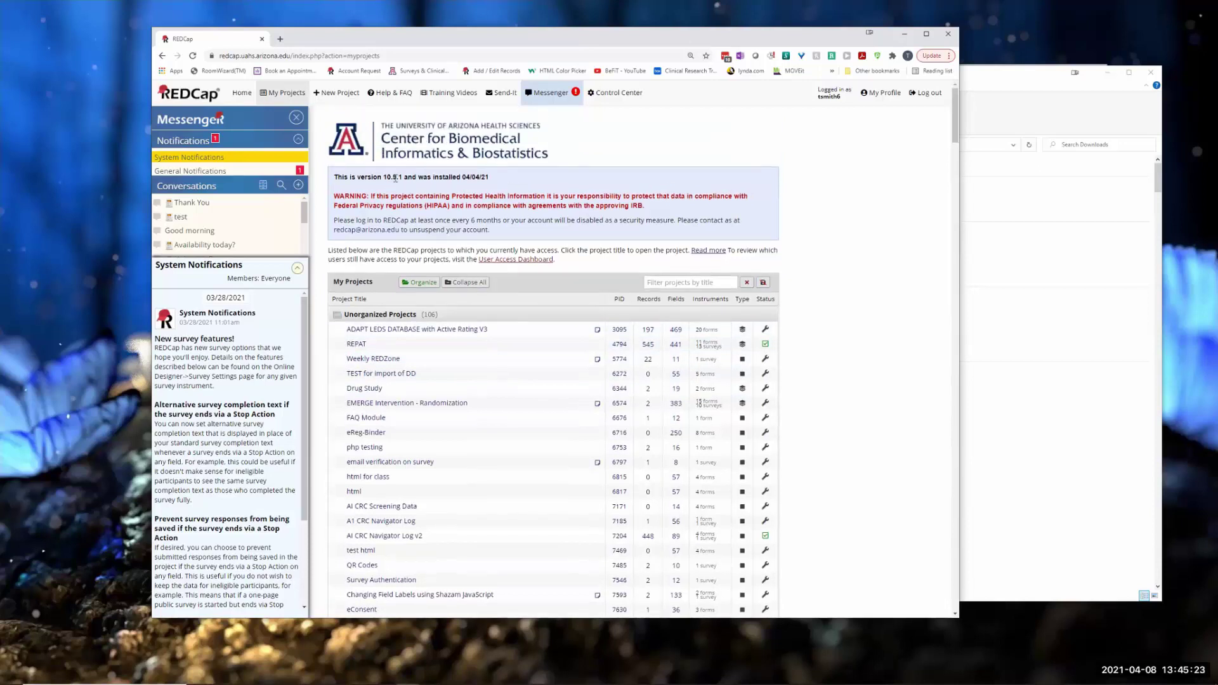
left_click_drag(394, 179, 396, 178)
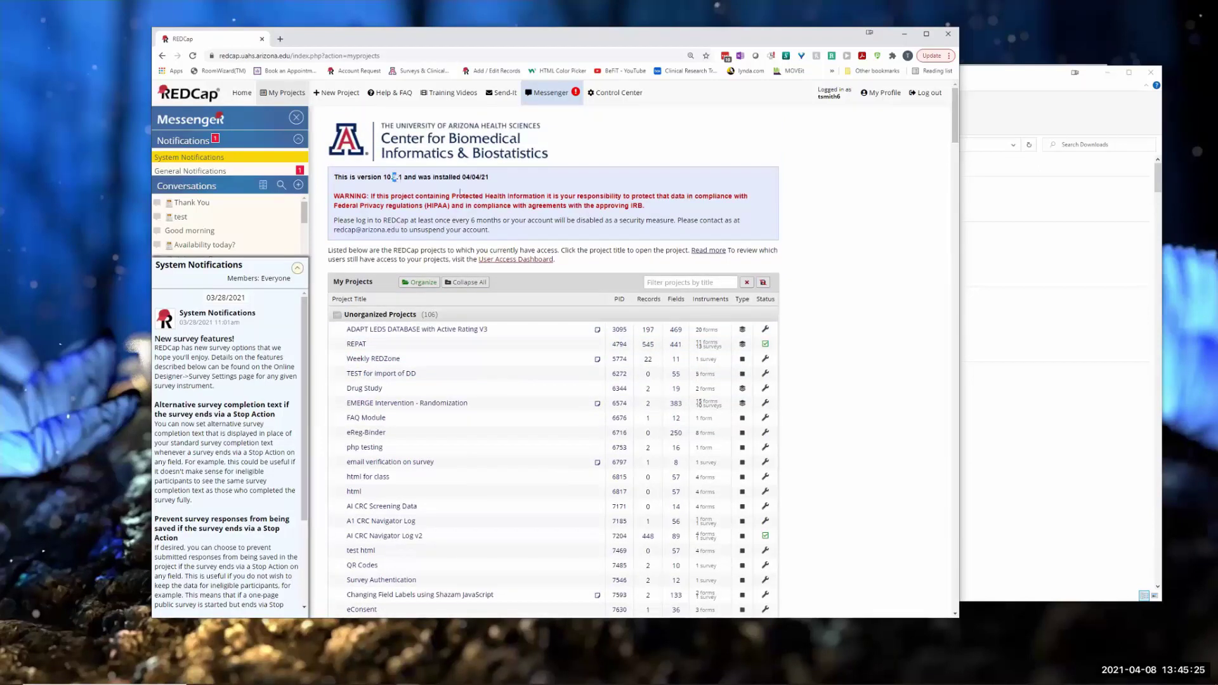